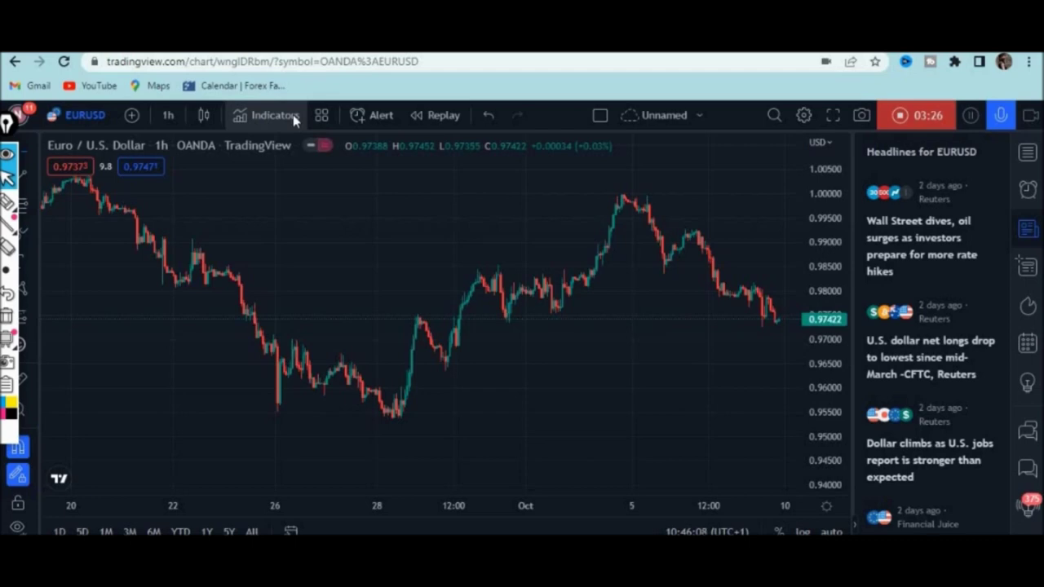
- Search 'wolfe scanner' and add Wolfe Scanner (Multi - zigzag) to the 1h EURUSD chart
{"action": "left_click", "coordinate": [293, 115]}
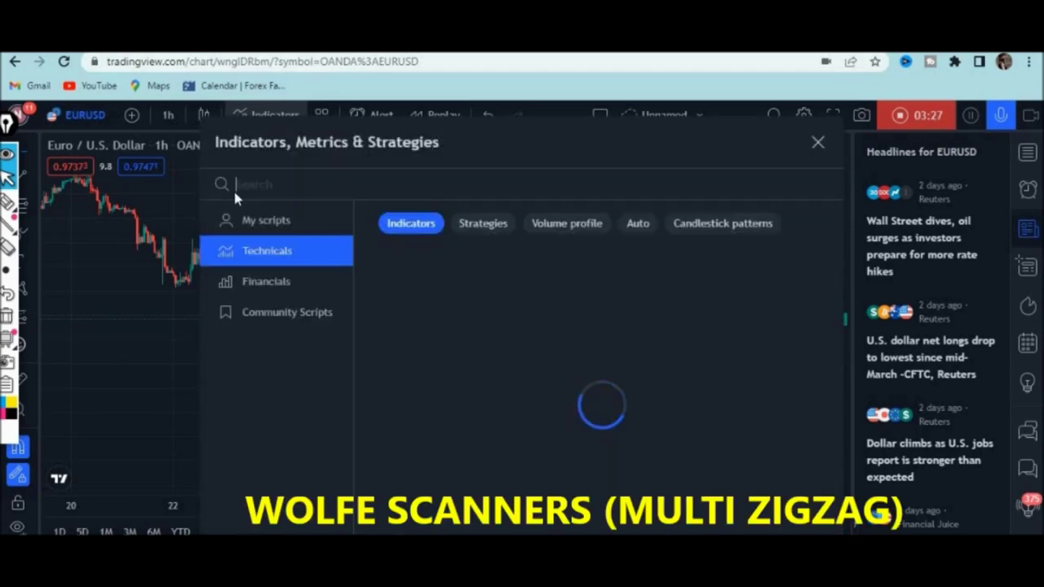
{"action": "type", "text": "wolfe scanner"}
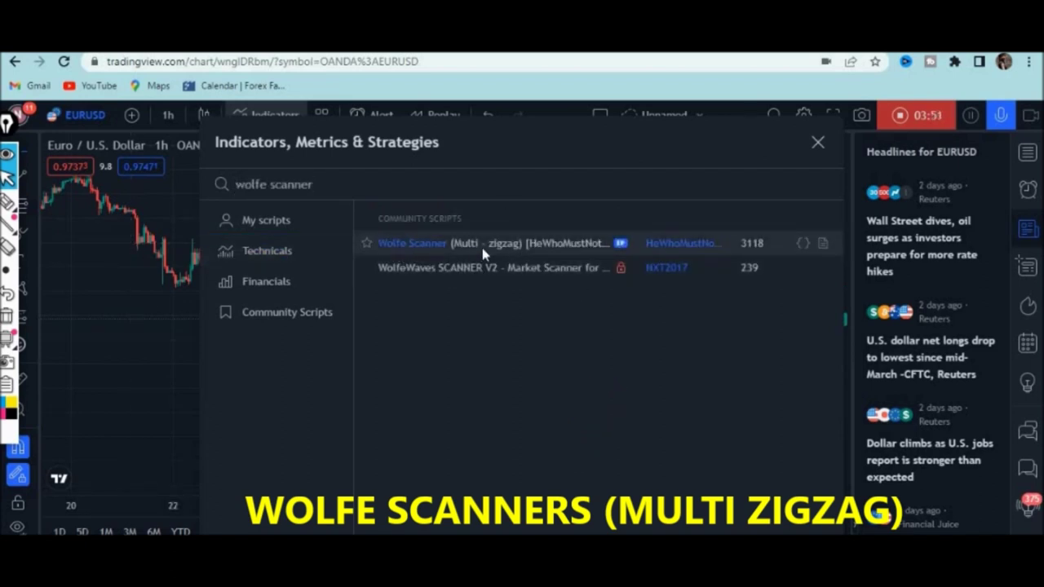
{"action": "left_click", "coordinate": [531, 247]}
{"action": "key", "text": "Escape"}
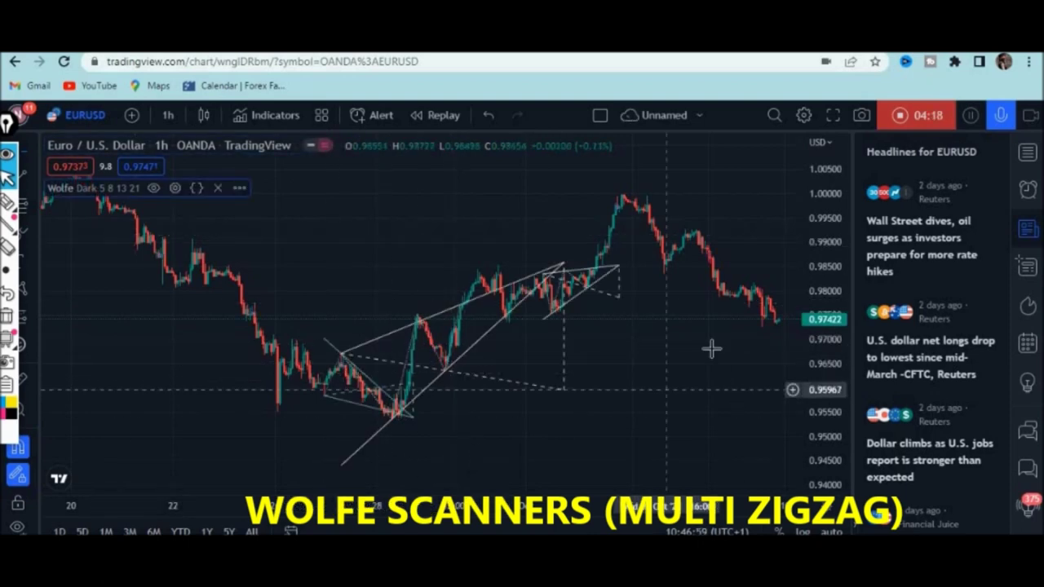
{"action": "left_click", "coordinate": [8, 201]}
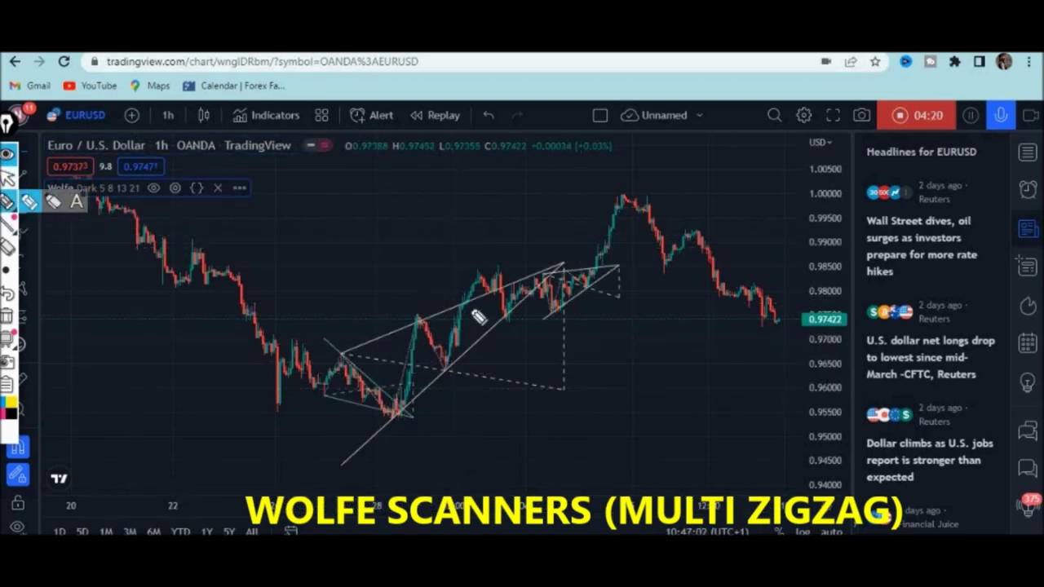
{"action": "mouse_move", "coordinate": [401, 228]}
{"action": "left_mouse_down"}
{"action": "mouse_move", "coordinate": [441, 300]}
{"action": "mouse_move", "coordinate": [504, 202]}
{"action": "left_mouse_up"}
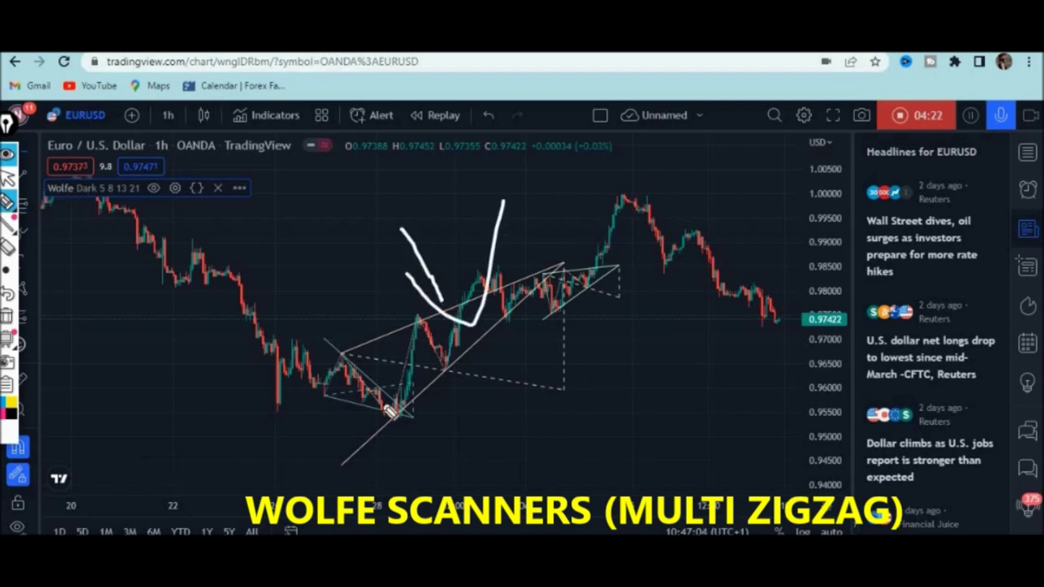
{"action": "mouse_move", "coordinate": [323, 412]}
{"action": "left_mouse_down"}
{"action": "mouse_move", "coordinate": [320, 432]}
{"action": "mouse_move", "coordinate": [337, 443]}
{"action": "left_mouse_up"}
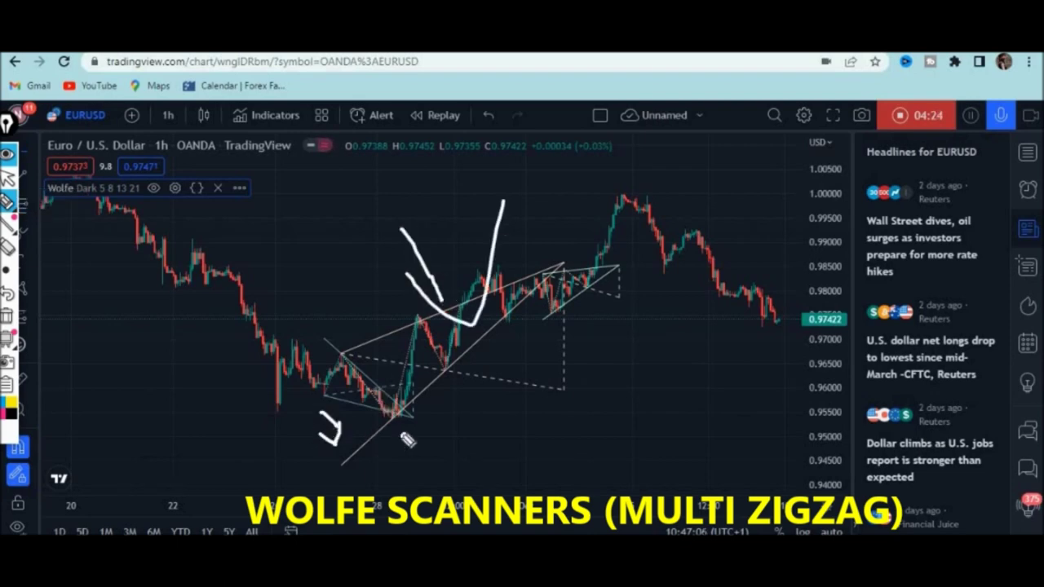
{"action": "left_click_drag", "start_coordinate": [388, 364], "coordinate": [451, 320]}
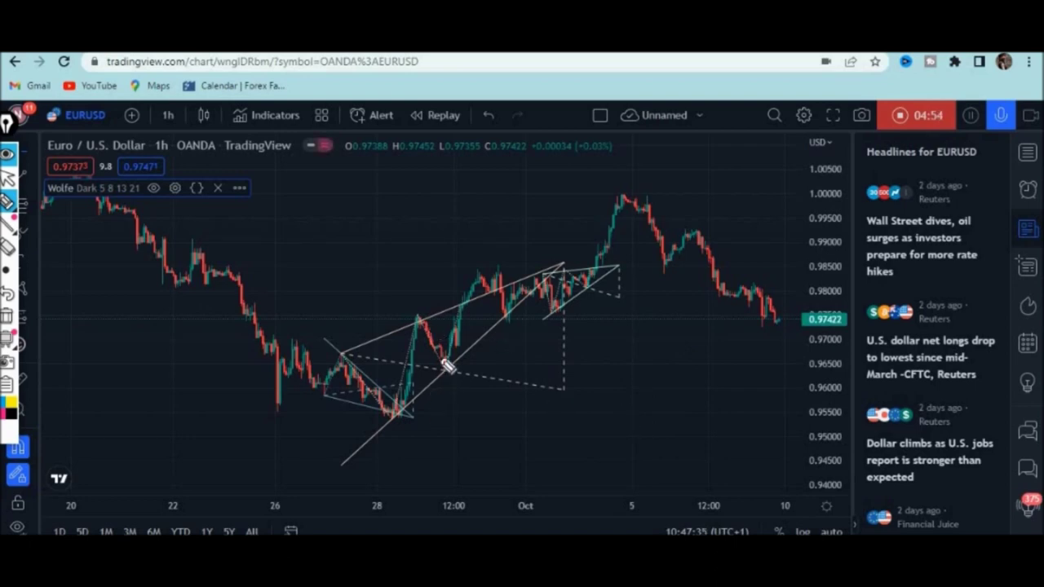
{"action": "left_click_drag", "start_coordinate": [401, 420], "coordinate": [411, 438]}
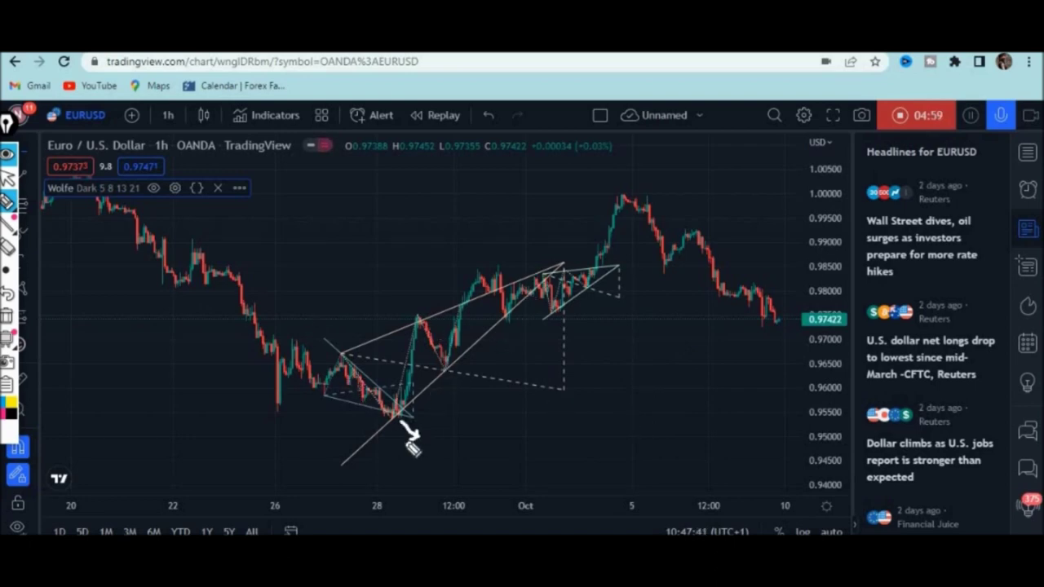
{"action": "mouse_move", "coordinate": [418, 384]}
{"action": "left_mouse_down"}
{"action": "mouse_move", "coordinate": [424, 359]}
{"action": "mouse_move", "coordinate": [405, 379]}
{"action": "left_mouse_up"}
{"action": "left_click_drag", "start_coordinate": [608, 391], "coordinate": [700, 384]}
{"action": "left_click_drag", "start_coordinate": [699, 376], "coordinate": [661, 416]}
{"action": "left_click_drag", "start_coordinate": [694, 383], "coordinate": [770, 380]}
{"action": "left_click_drag", "start_coordinate": [744, 379], "coordinate": [805, 439]}
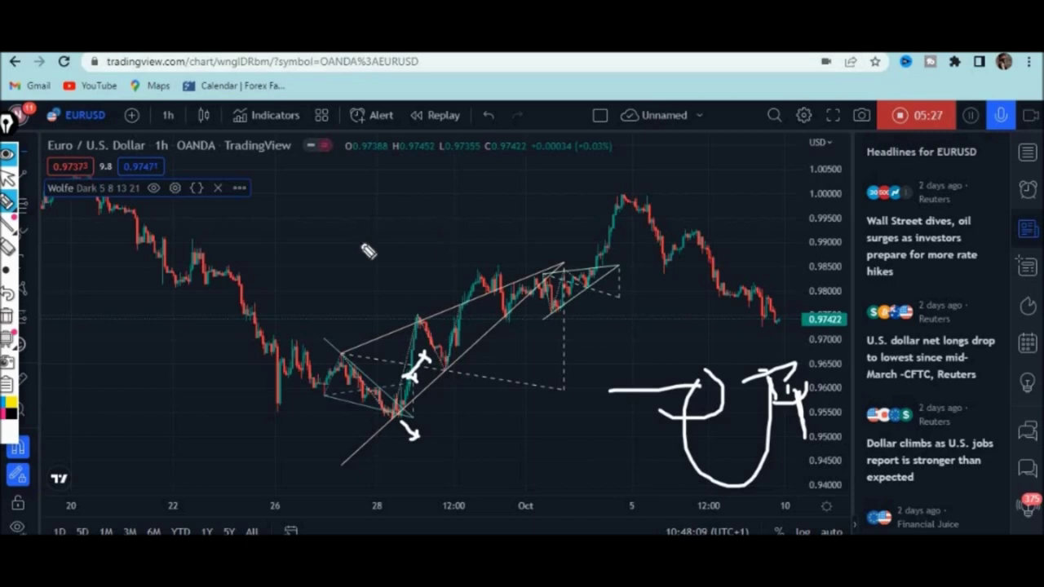
{"action": "left_click", "coordinate": [7, 318]}
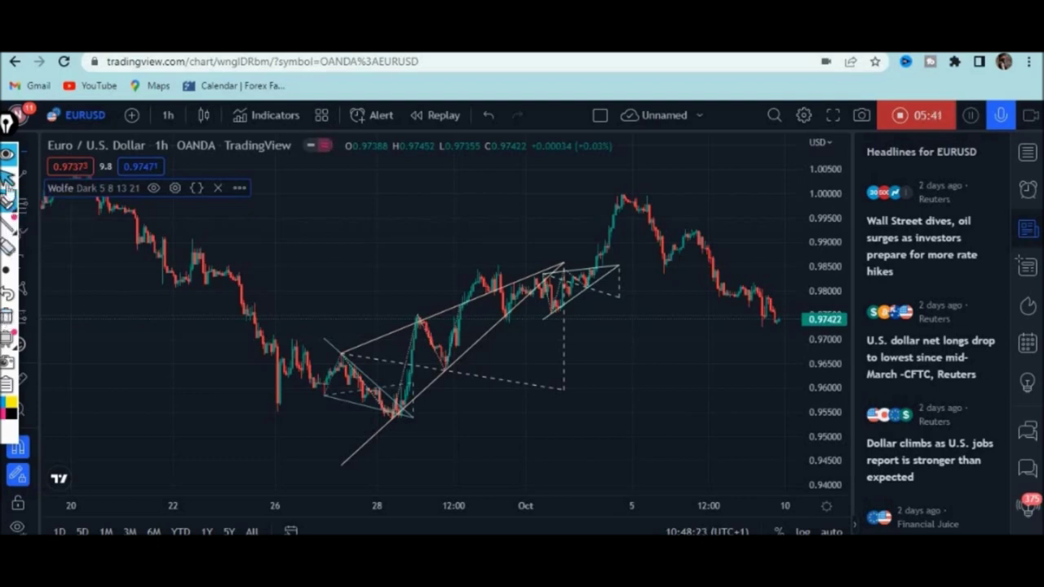
- Switch the chart to 5 minutes and pen-mark the wedge's breakout area and projected target
{"action": "left_click", "coordinate": [167, 115]}
{"action": "left_click", "coordinate": [189, 213]}
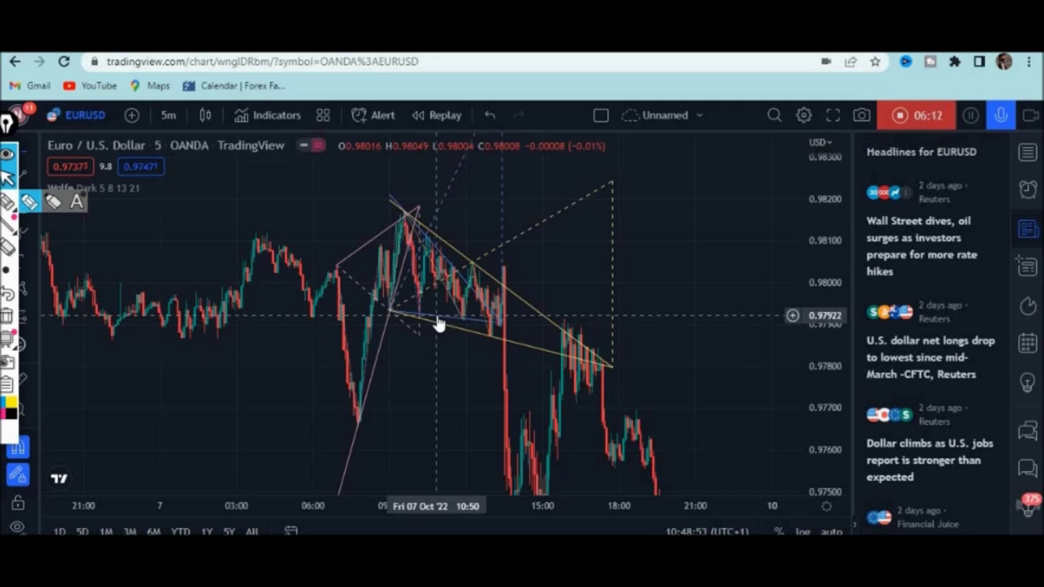
{"action": "left_click", "coordinate": [8, 201]}
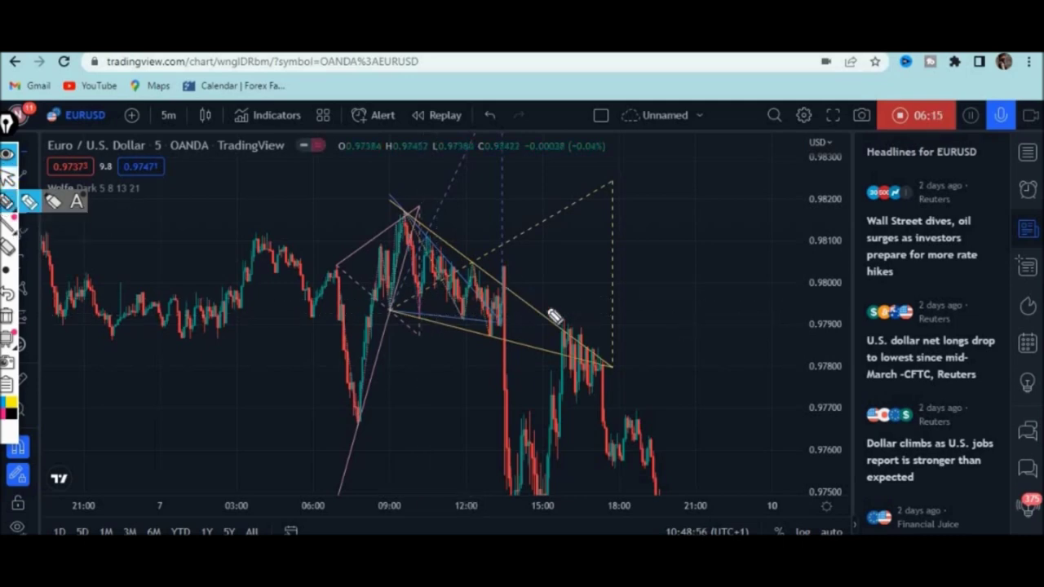
{"action": "left_click_drag", "start_coordinate": [545, 299], "coordinate": [534, 353]}
{"action": "left_click_drag", "start_coordinate": [557, 178], "coordinate": [558, 196]}
{"action": "mouse_move", "coordinate": [646, 245]}
{"action": "left_mouse_down"}
{"action": "mouse_move", "coordinate": [657, 265]}
{"action": "mouse_move", "coordinate": [641, 287]}
{"action": "left_mouse_up"}
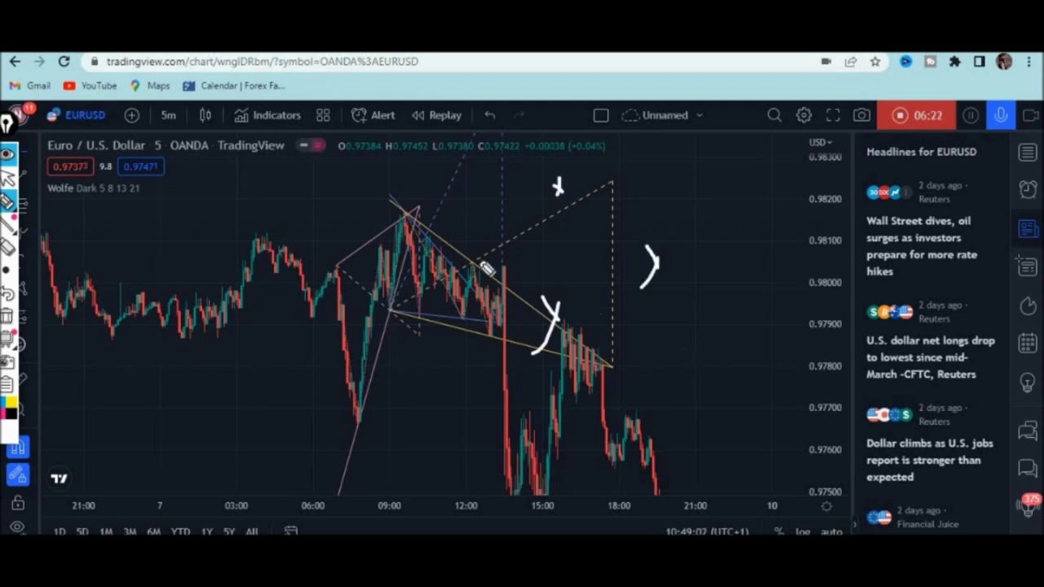
- Sketch a level line, drop and upward stroke, then clear them and write a numeral 1
{"action": "left_click_drag", "start_coordinate": [634, 213], "coordinate": [386, 211]}
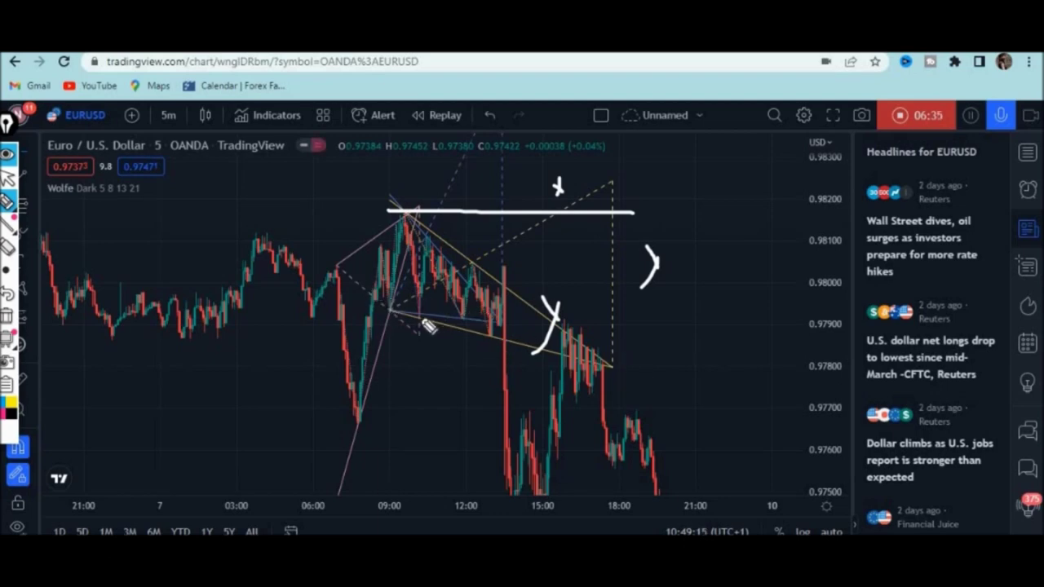
{"action": "left_click_drag", "start_coordinate": [486, 368], "coordinate": [490, 398]}
{"action": "left_click_drag", "start_coordinate": [460, 398], "coordinate": [492, 412]}
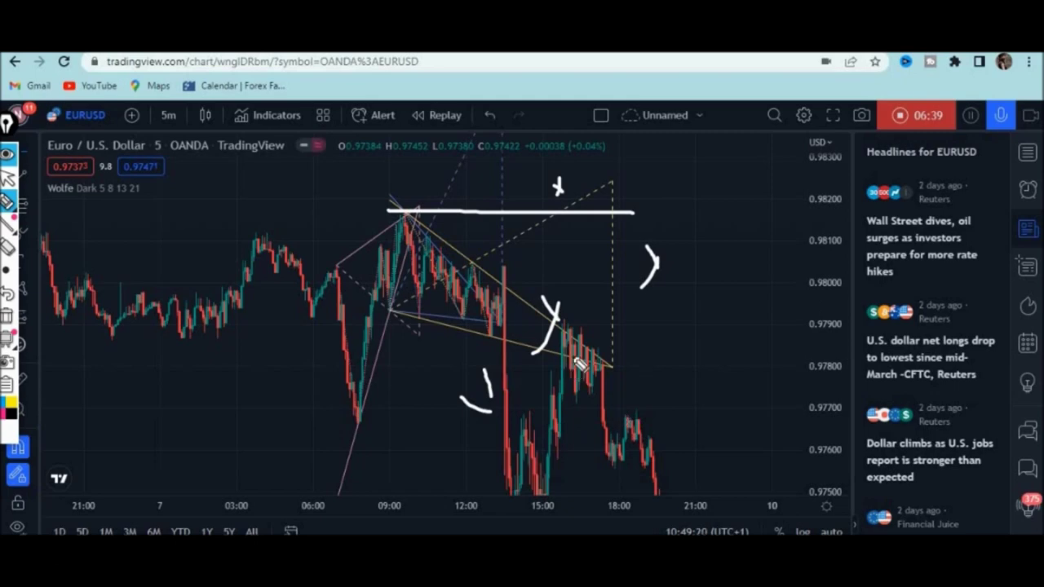
{"action": "left_click_drag", "start_coordinate": [581, 335], "coordinate": [609, 349]}
{"action": "left_click_drag", "start_coordinate": [574, 318], "coordinate": [601, 284]}
{"action": "left_click", "coordinate": [567, 282]}
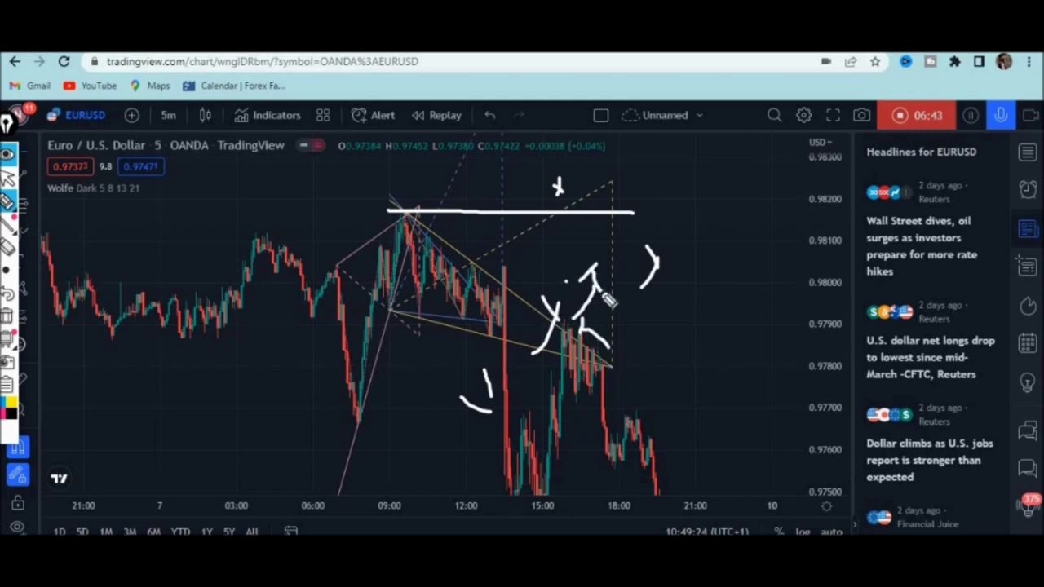
{"action": "left_click", "coordinate": [7, 317]}
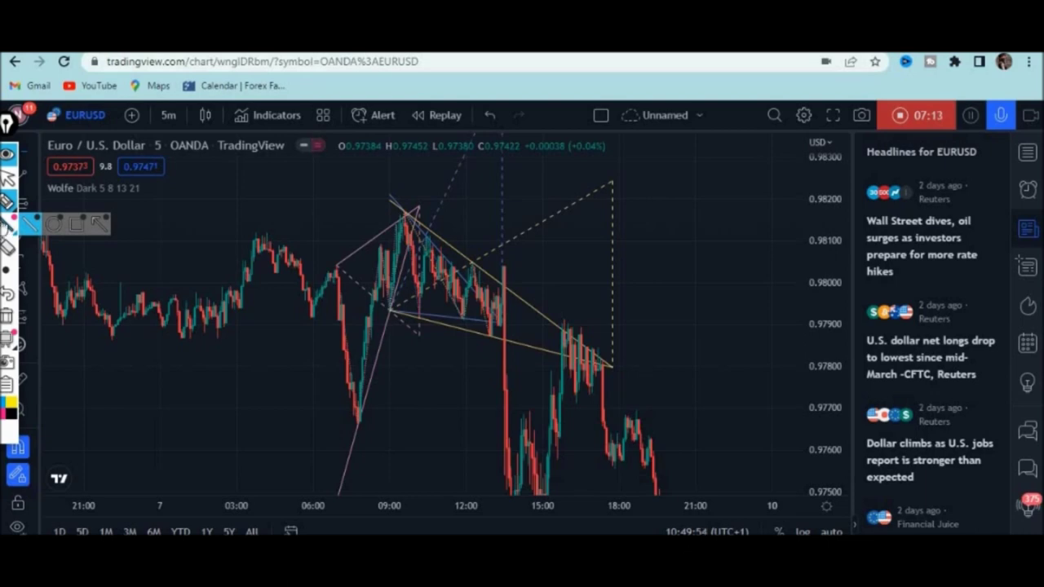
{"action": "left_click_drag", "start_coordinate": [652, 194], "coordinate": [663, 228]}
{"action": "left_click", "coordinate": [670, 219]}
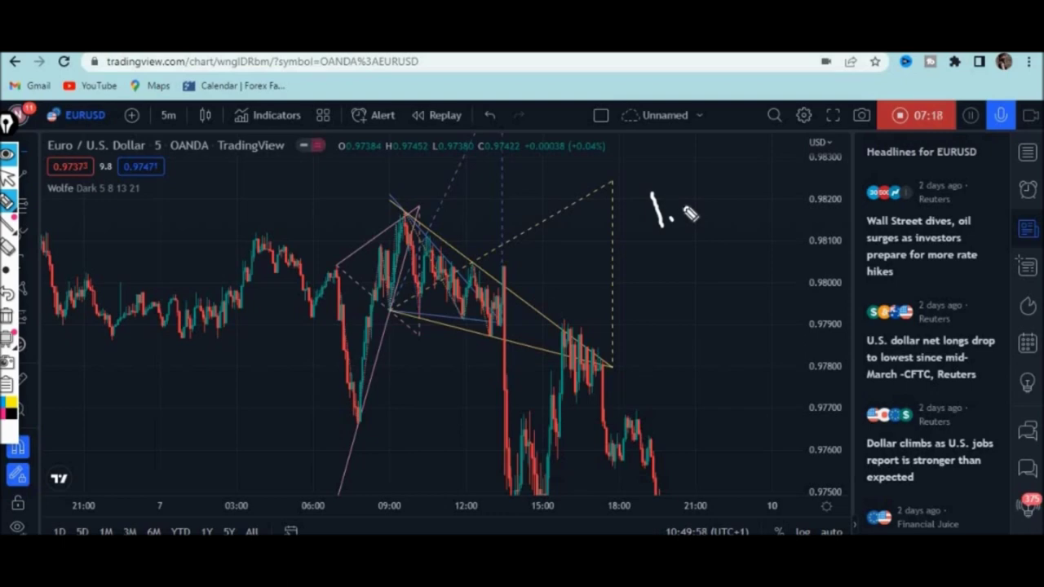
{"action": "left_click_drag", "start_coordinate": [708, 196], "coordinate": [764, 234]}
{"action": "left_click_drag", "start_coordinate": [762, 194], "coordinate": [751, 215]}
{"action": "mouse_move", "coordinate": [671, 278]}
{"action": "left_mouse_down"}
{"action": "mouse_move", "coordinate": [709, 292]}
{"action": "mouse_move", "coordinate": [745, 337]}
{"action": "mouse_move", "coordinate": [771, 287]}
{"action": "mouse_move", "coordinate": [797, 345]}
{"action": "mouse_move", "coordinate": [804, 301]}
{"action": "mouse_move", "coordinate": [826, 328]}
{"action": "left_mouse_up"}
{"action": "left_click_drag", "start_coordinate": [688, 354], "coordinate": [845, 353]}
{"action": "left_click_drag", "start_coordinate": [671, 272], "coordinate": [816, 276]}
{"action": "left_click_drag", "start_coordinate": [744, 279], "coordinate": [823, 326]}
{"action": "left_click_drag", "start_coordinate": [789, 265], "coordinate": [796, 335]}
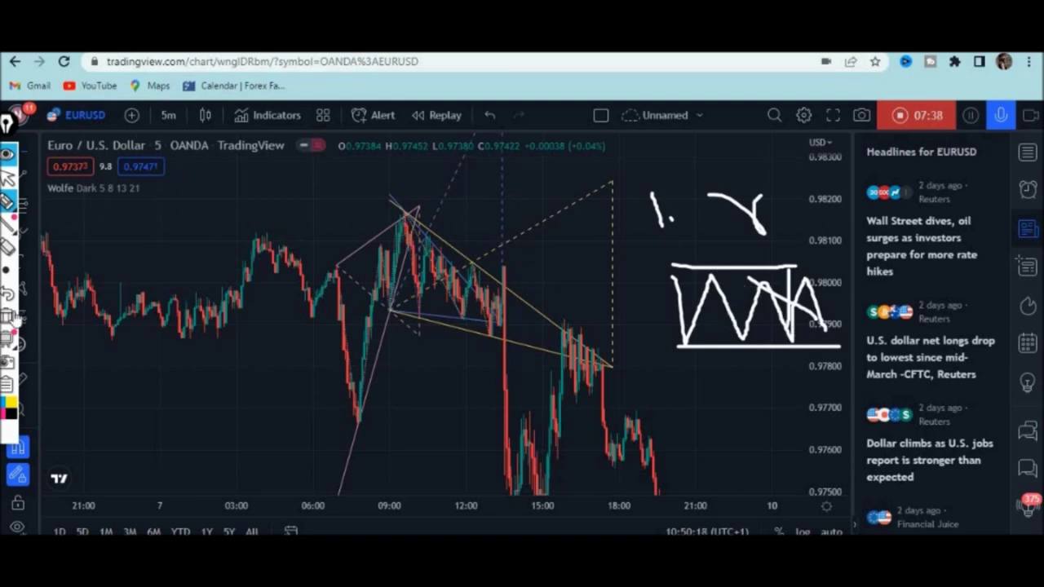
{"action": "mouse_move", "coordinate": [682, 398]}
{"action": "left_mouse_down"}
{"action": "mouse_move", "coordinate": [744, 385]}
{"action": "mouse_move", "coordinate": [746, 472]}
{"action": "mouse_move", "coordinate": [816, 418]}
{"action": "mouse_move", "coordinate": [808, 526]}
{"action": "mouse_move", "coordinate": [864, 515]}
{"action": "left_mouse_up"}
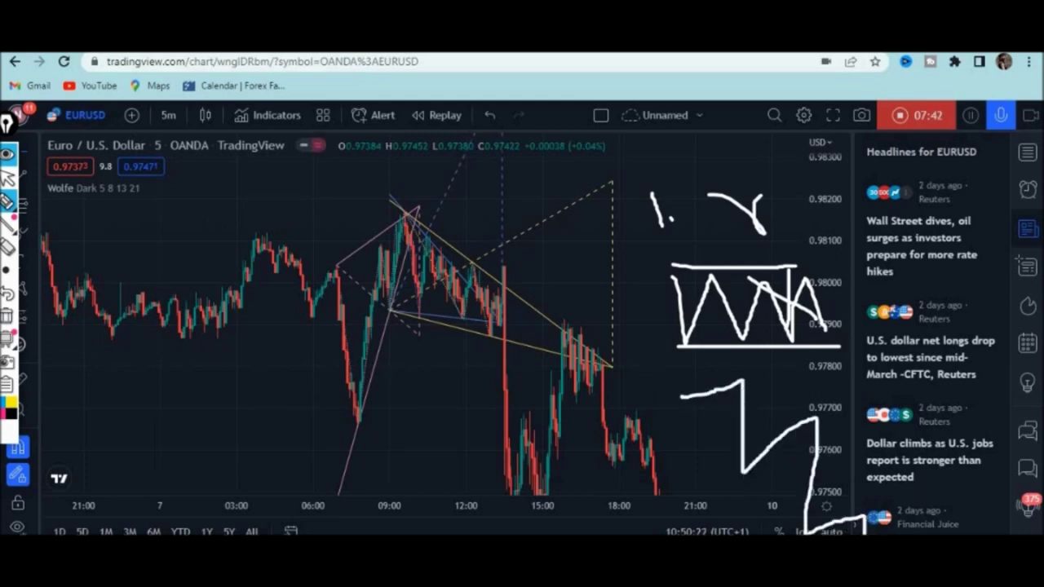
{"action": "mouse_move", "coordinate": [152, 399]}
{"action": "left_mouse_down"}
{"action": "mouse_move", "coordinate": [160, 409]}
{"action": "mouse_move", "coordinate": [244, 390]}
{"action": "mouse_move", "coordinate": [283, 330]}
{"action": "mouse_move", "coordinate": [400, 284]}
{"action": "mouse_move", "coordinate": [435, 219]}
{"action": "left_mouse_up"}
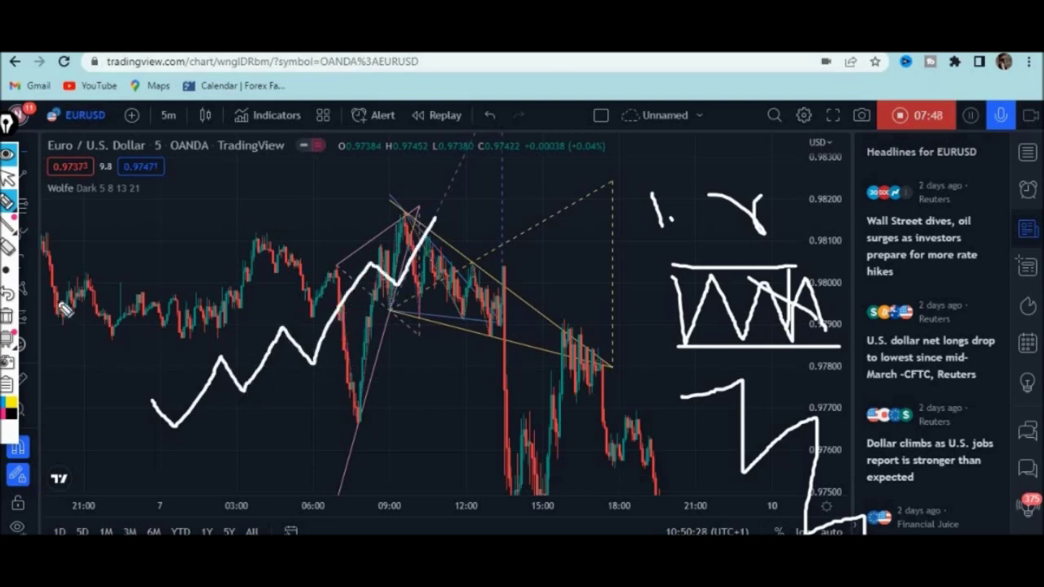
{"action": "left_click", "coordinate": [8, 318]}
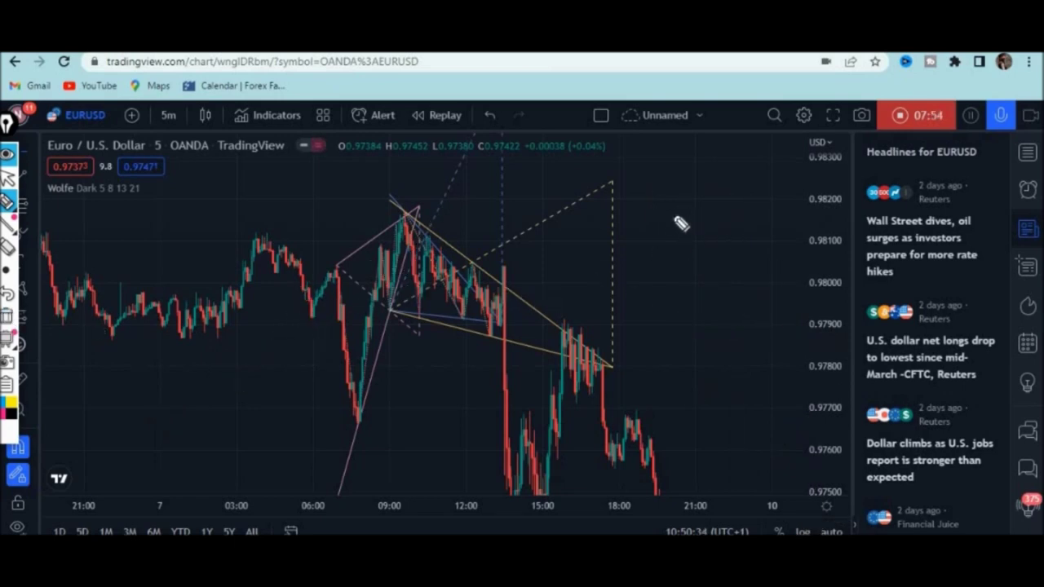
- Pen a descending zigzag and marks around the wedge, then trace its edge with a thick line
{"action": "mouse_move", "coordinate": [667, 296]}
{"action": "left_mouse_down"}
{"action": "mouse_move", "coordinate": [690, 278]}
{"action": "mouse_move", "coordinate": [795, 364]}
{"action": "mouse_move", "coordinate": [806, 440]}
{"action": "left_mouse_up"}
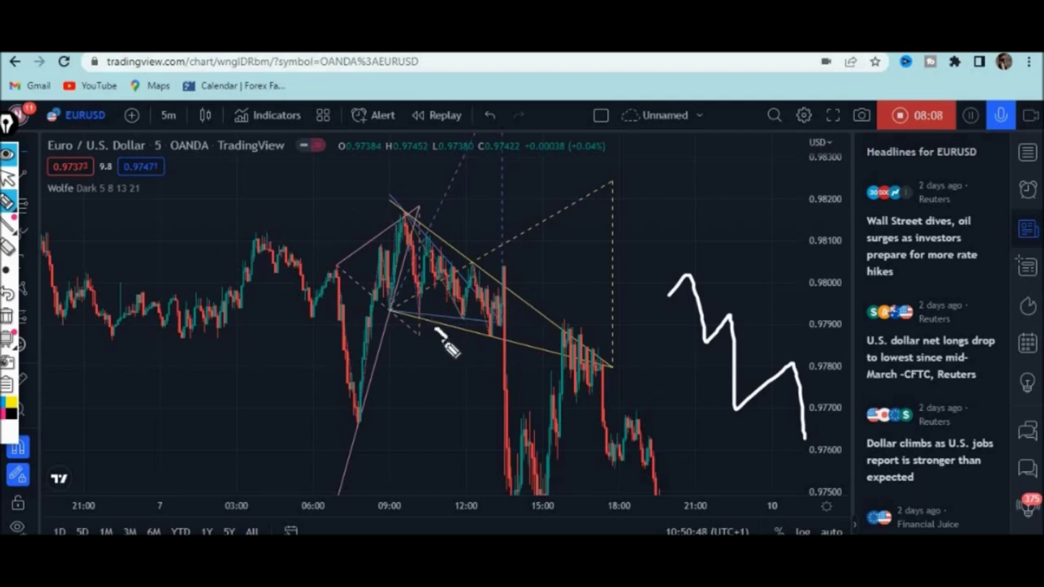
{"action": "mouse_move", "coordinate": [464, 350]}
{"action": "left_mouse_down"}
{"action": "mouse_move", "coordinate": [473, 434]}
{"action": "mouse_move", "coordinate": [494, 468]}
{"action": "left_mouse_up"}
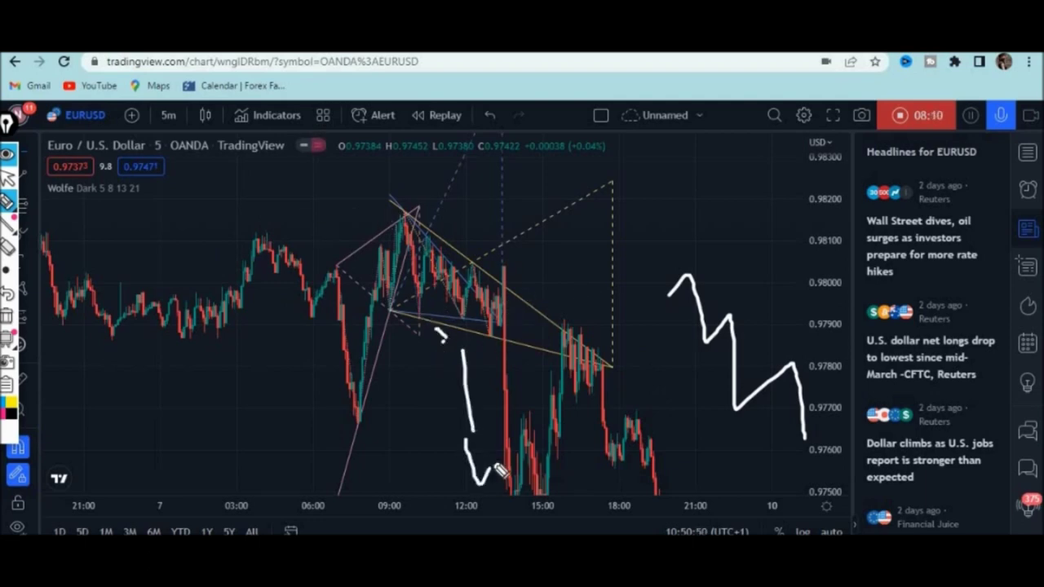
{"action": "left_click_drag", "start_coordinate": [517, 277], "coordinate": [539, 252]}
{"action": "left_click_drag", "start_coordinate": [522, 279], "coordinate": [588, 248]}
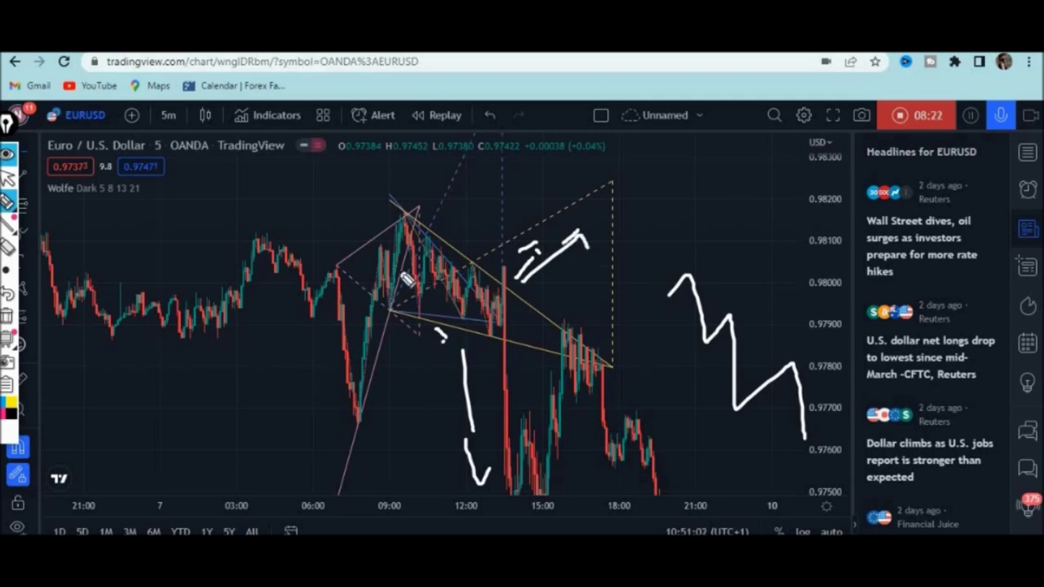
{"action": "left_click_drag", "start_coordinate": [455, 244], "coordinate": [472, 239]}
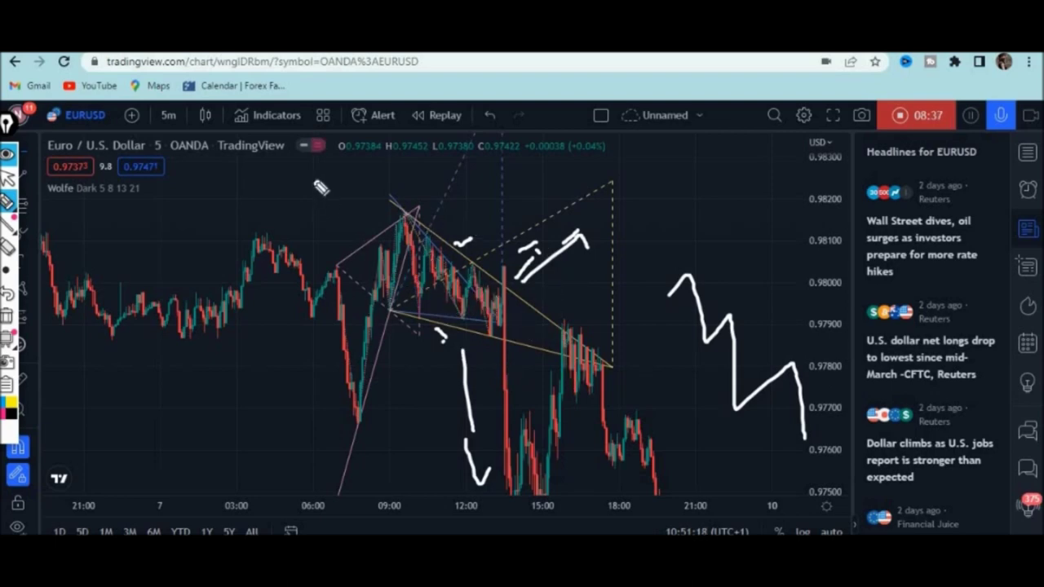
{"action": "mouse_move", "coordinate": [432, 226]}
{"action": "left_mouse_down"}
{"action": "mouse_move", "coordinate": [615, 367]}
{"action": "mouse_move", "coordinate": [327, 298]}
{"action": "left_mouse_up"}
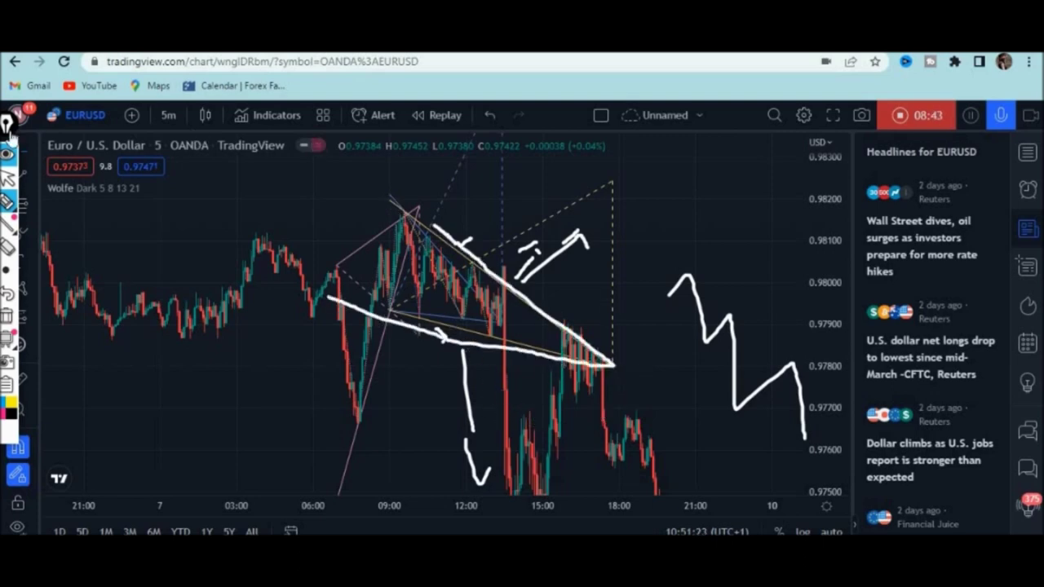
- Clear the old marks and pen two tall down-and-up swings with small hooks below the wedge
{"action": "left_click", "coordinate": [7, 315]}
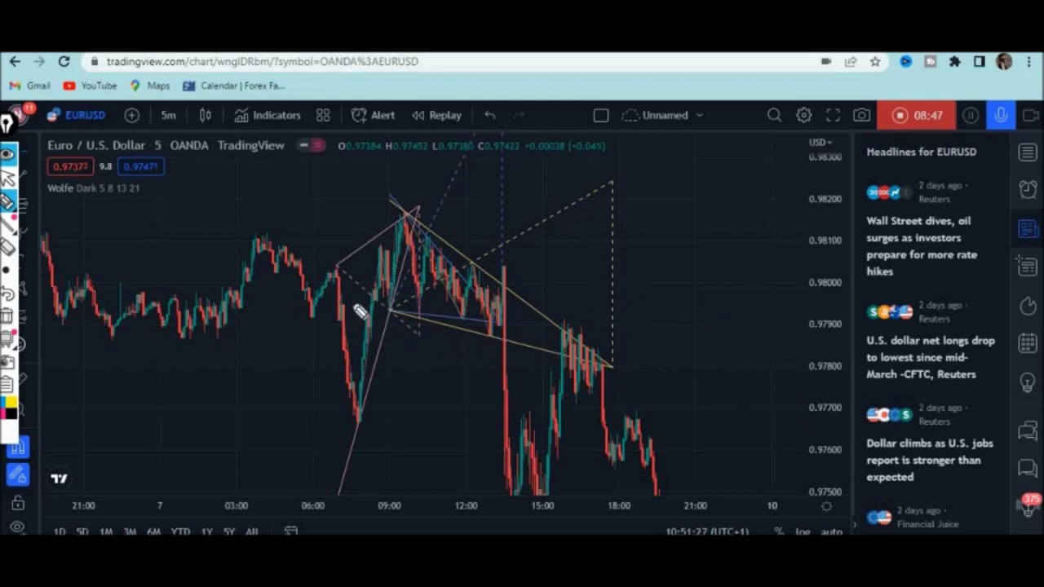
{"action": "mouse_move", "coordinate": [441, 328]}
{"action": "left_mouse_down"}
{"action": "mouse_move", "coordinate": [438, 460]}
{"action": "mouse_move", "coordinate": [476, 337]}
{"action": "left_mouse_up"}
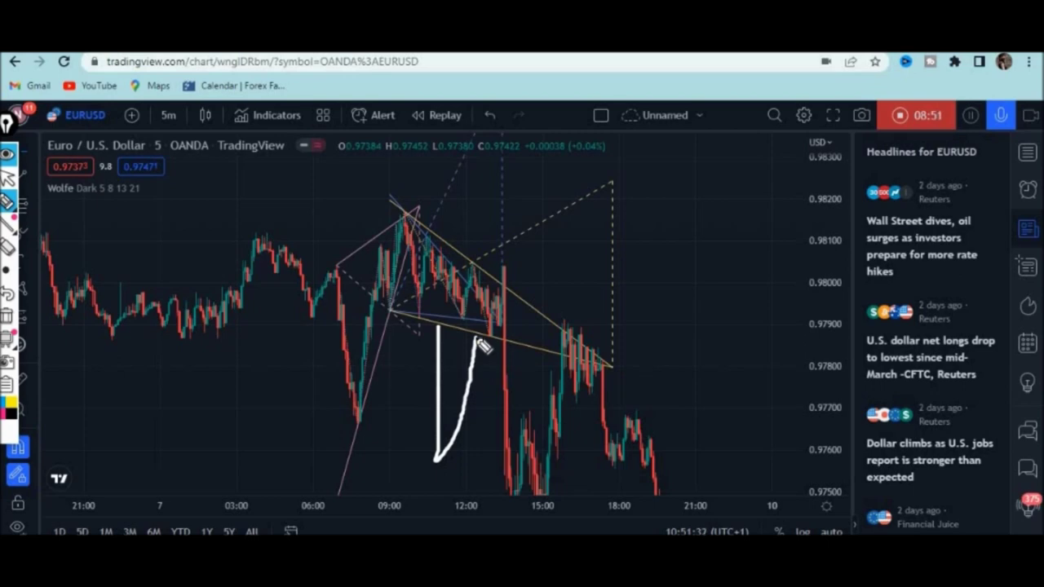
{"action": "mouse_move", "coordinate": [478, 339]}
{"action": "left_mouse_down"}
{"action": "mouse_move", "coordinate": [492, 446]}
{"action": "mouse_move", "coordinate": [476, 475]}
{"action": "left_mouse_up"}
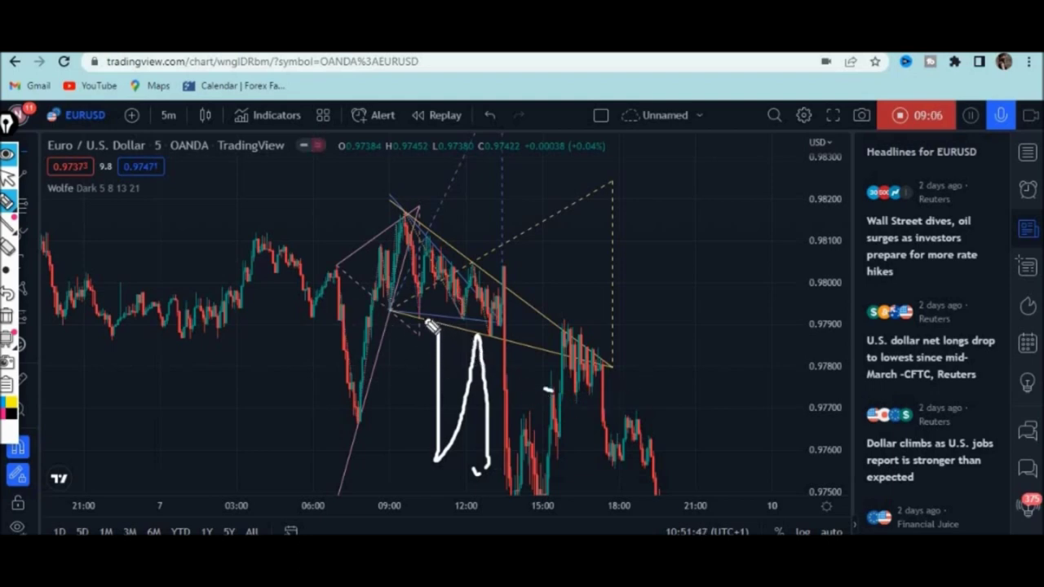
{"action": "left_click_drag", "start_coordinate": [439, 343], "coordinate": [412, 442]}
{"action": "left_click_drag", "start_coordinate": [389, 438], "coordinate": [397, 445]}
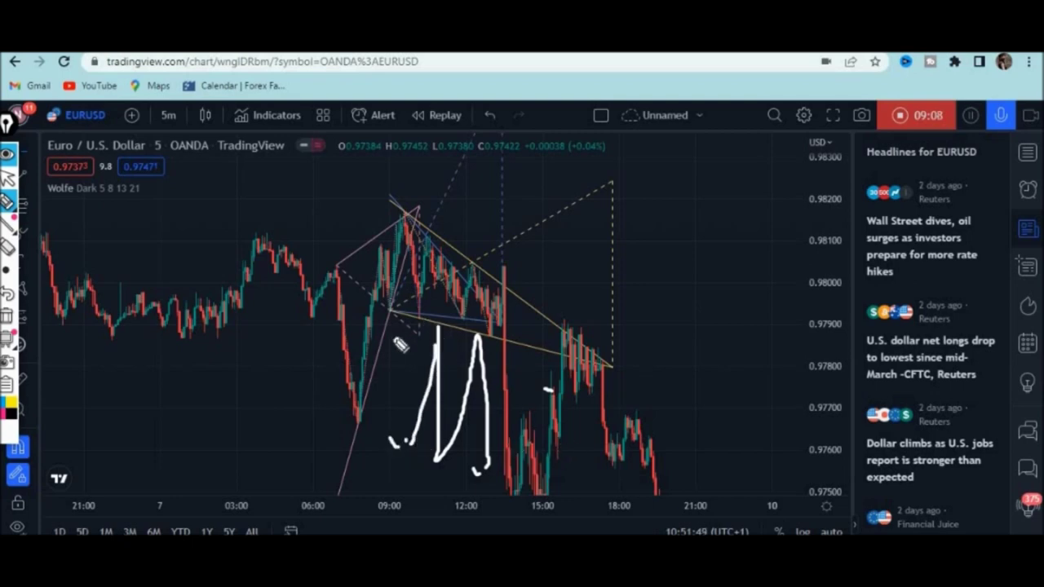
{"action": "left_click_drag", "start_coordinate": [414, 462], "coordinate": [431, 462]}
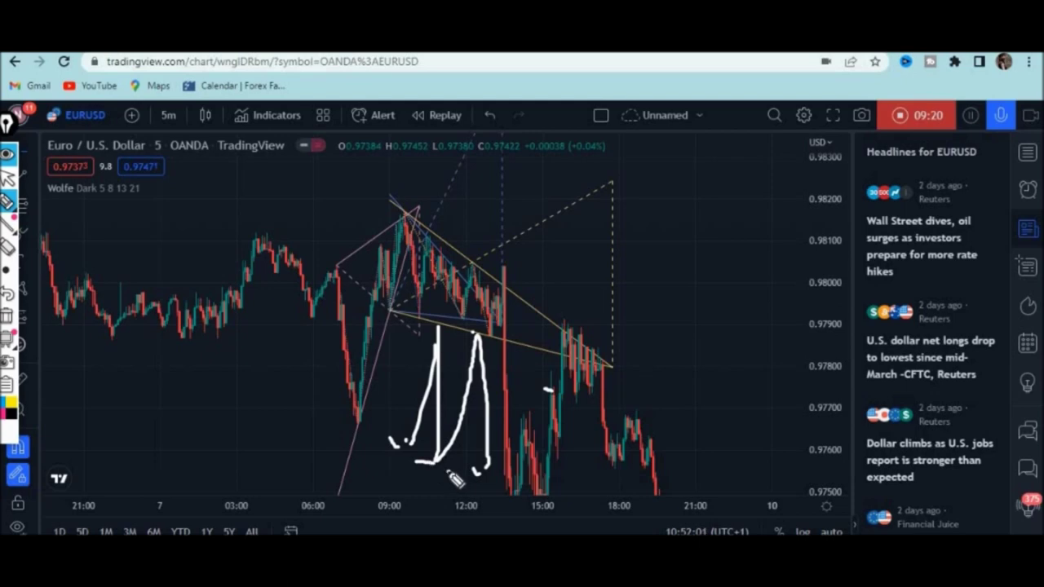
{"action": "left_click_drag", "start_coordinate": [455, 453], "coordinate": [450, 472]}
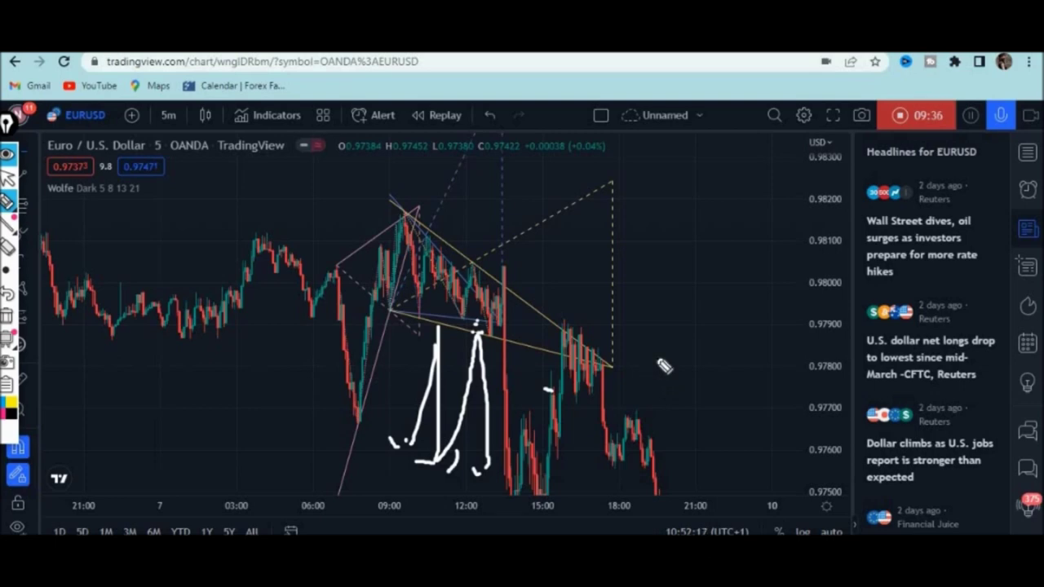
- Clear the freehand strokes, switch to the 1 hour timeframe and compress the price scale
{"action": "left_click", "coordinate": [6, 181]}
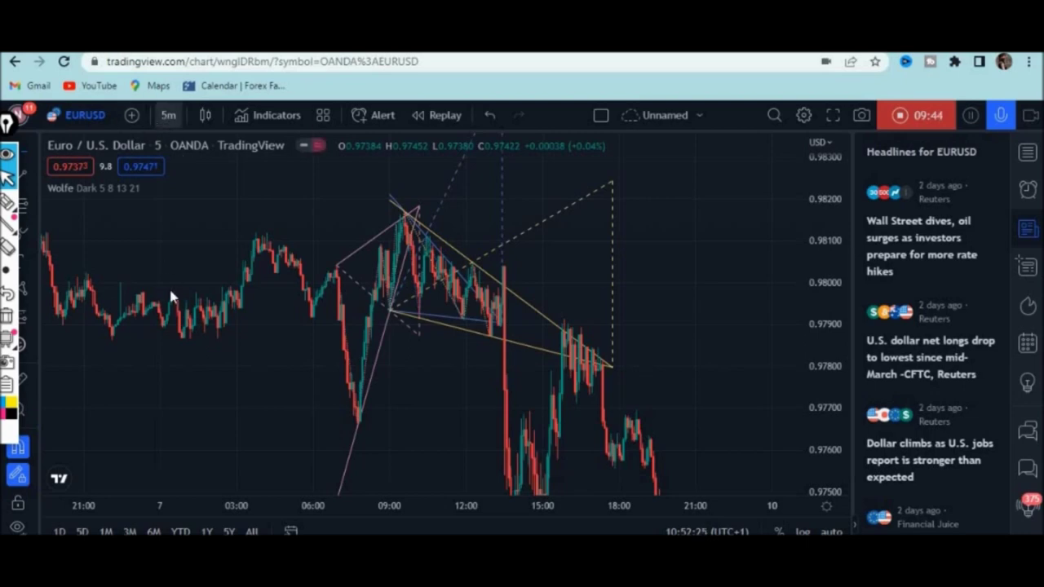
{"action": "left_click", "coordinate": [168, 116]}
{"action": "left_click", "coordinate": [173, 336]}
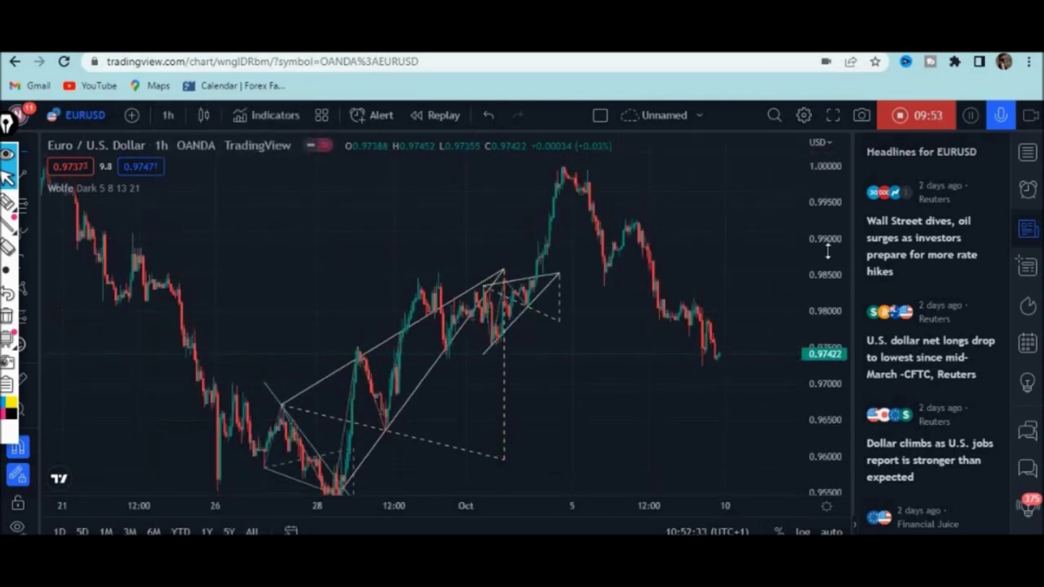
{"action": "left_click_drag", "start_coordinate": [828, 268], "coordinate": [827, 279]}
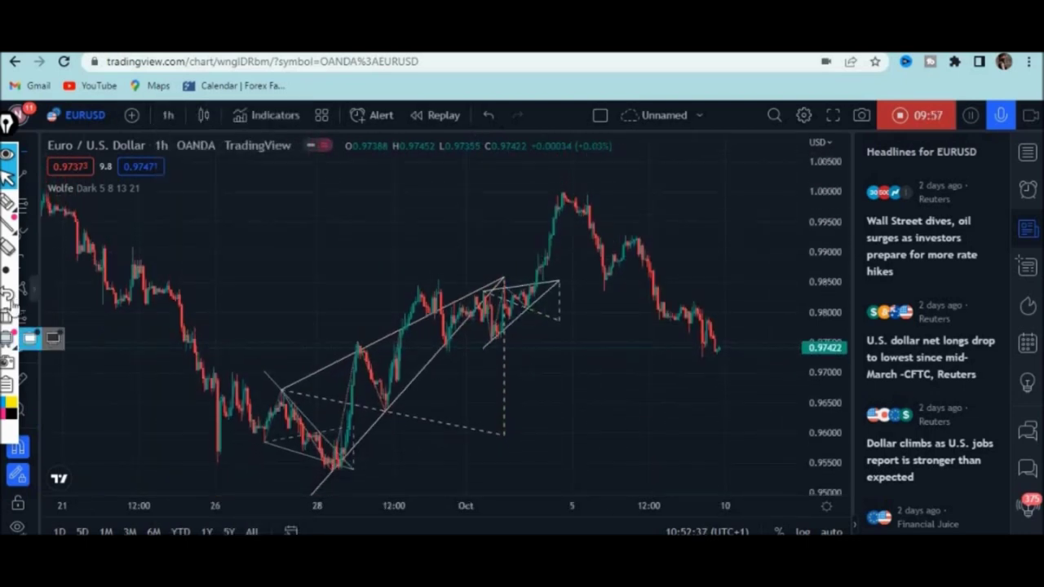
- With the freehand pen, sketch a rising zigzag above the wedge and small marks on it
{"action": "left_click", "coordinate": [10, 202]}
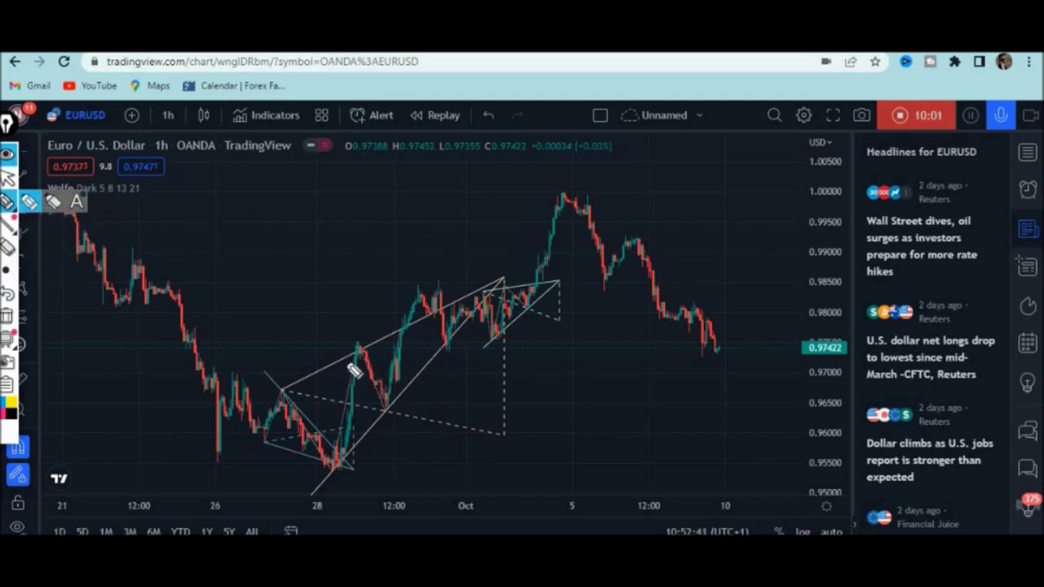
{"action": "left_click", "coordinate": [377, 322]}
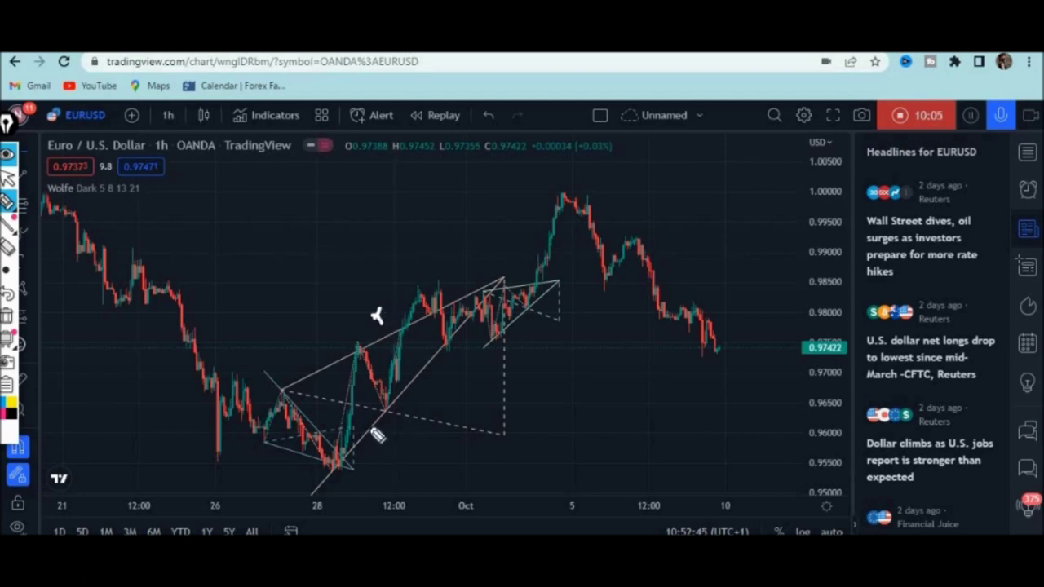
{"action": "left_click_drag", "start_coordinate": [371, 427], "coordinate": [359, 453]}
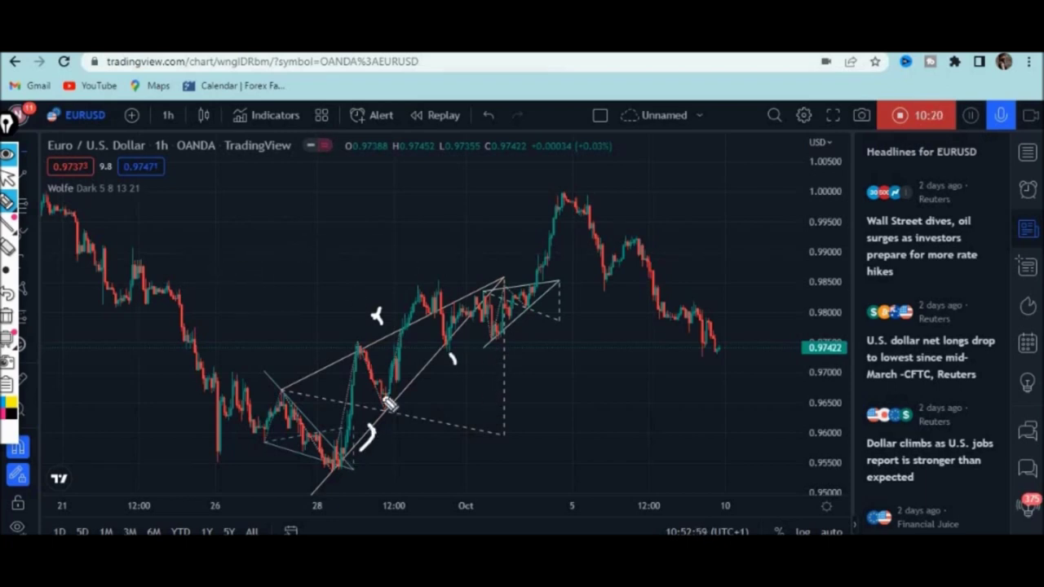
{"action": "left_click_drag", "start_coordinate": [385, 408], "coordinate": [390, 420]}
{"action": "mouse_move", "coordinate": [265, 279]}
{"action": "left_mouse_down"}
{"action": "mouse_move", "coordinate": [314, 278]}
{"action": "mouse_move", "coordinate": [423, 172]}
{"action": "mouse_move", "coordinate": [495, 154]}
{"action": "left_mouse_up"}
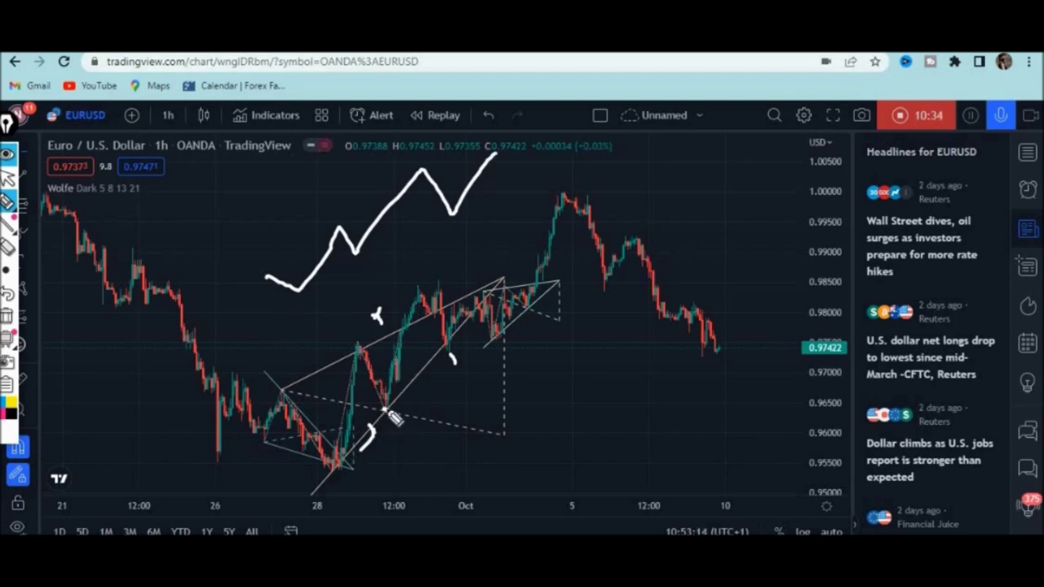
{"action": "left_click_drag", "start_coordinate": [450, 345], "coordinate": [448, 332]}
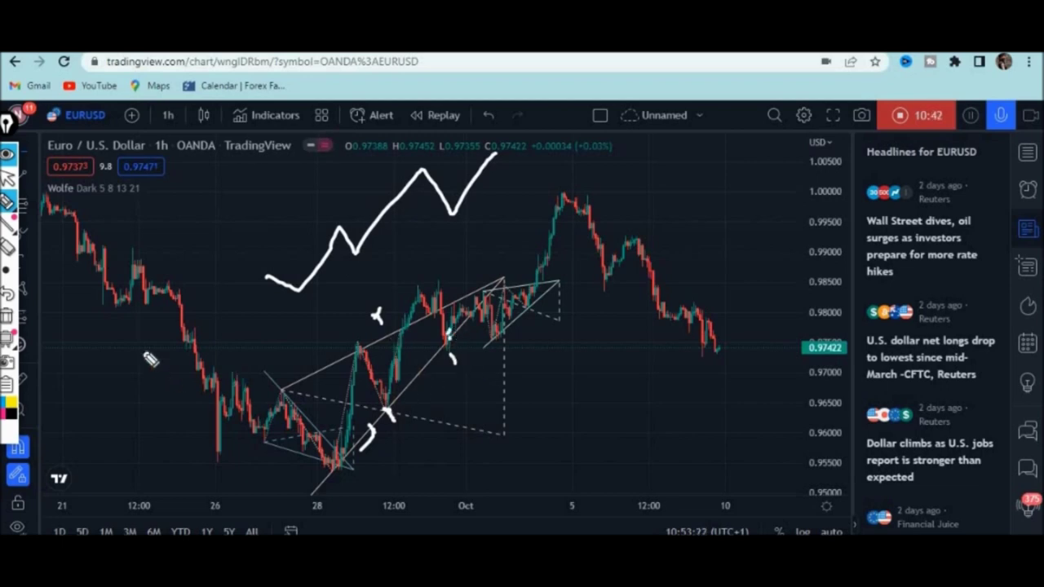
- Clear the marks and pen a J-shaped stroke and a curve falling from the wedge tip
{"action": "left_click", "coordinate": [8, 320]}
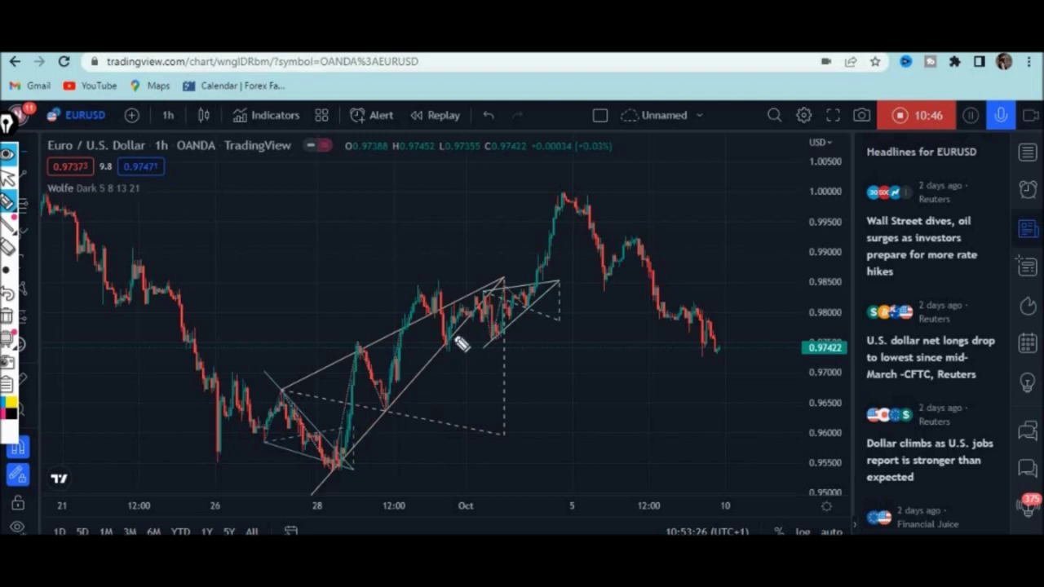
{"action": "mouse_move", "coordinate": [460, 338]}
{"action": "left_mouse_down"}
{"action": "mouse_move", "coordinate": [466, 389]}
{"action": "mouse_move", "coordinate": [454, 383]}
{"action": "left_mouse_up"}
{"action": "left_click_drag", "start_coordinate": [473, 314], "coordinate": [527, 417]}
{"action": "left_click_drag", "start_coordinate": [507, 418], "coordinate": [557, 433]}
{"action": "left_click_drag", "start_coordinate": [557, 412], "coordinate": [558, 428]}
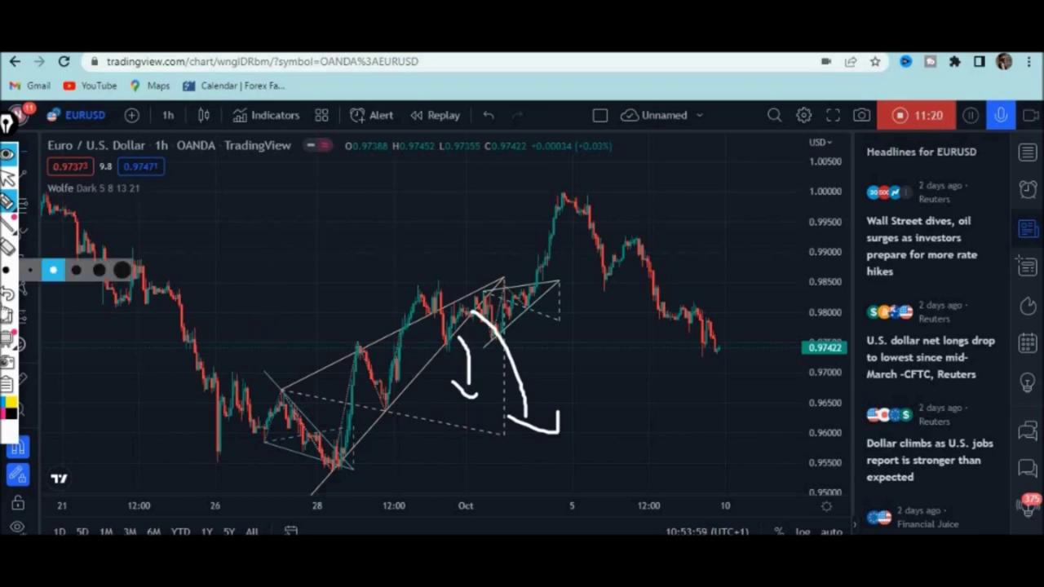
- Clear the 1-hour marks, switch to the 1 day timeframe and compress the price scale
{"action": "left_click", "coordinate": [7, 325]}
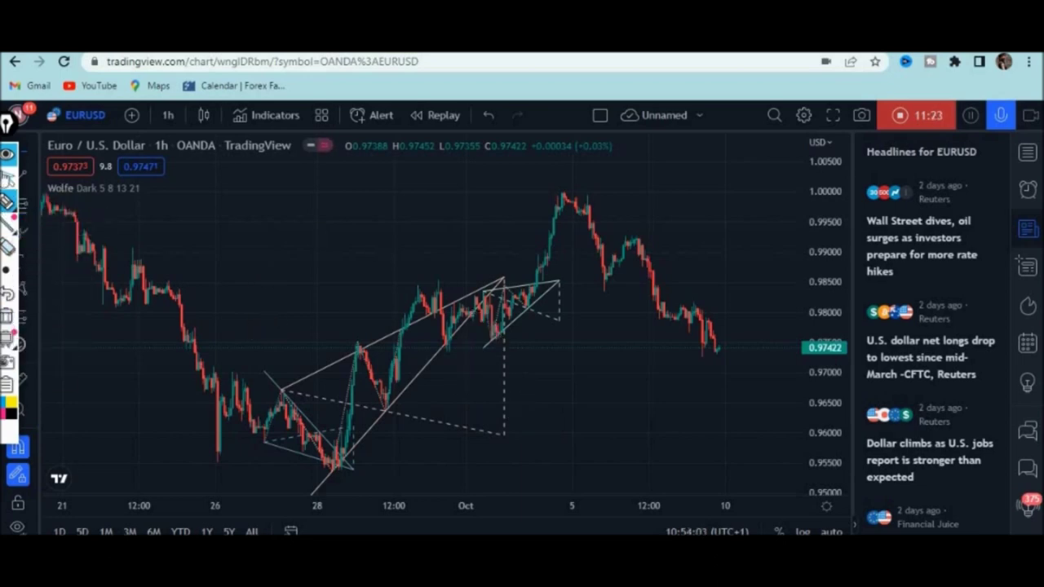
{"action": "left_click", "coordinate": [167, 115]}
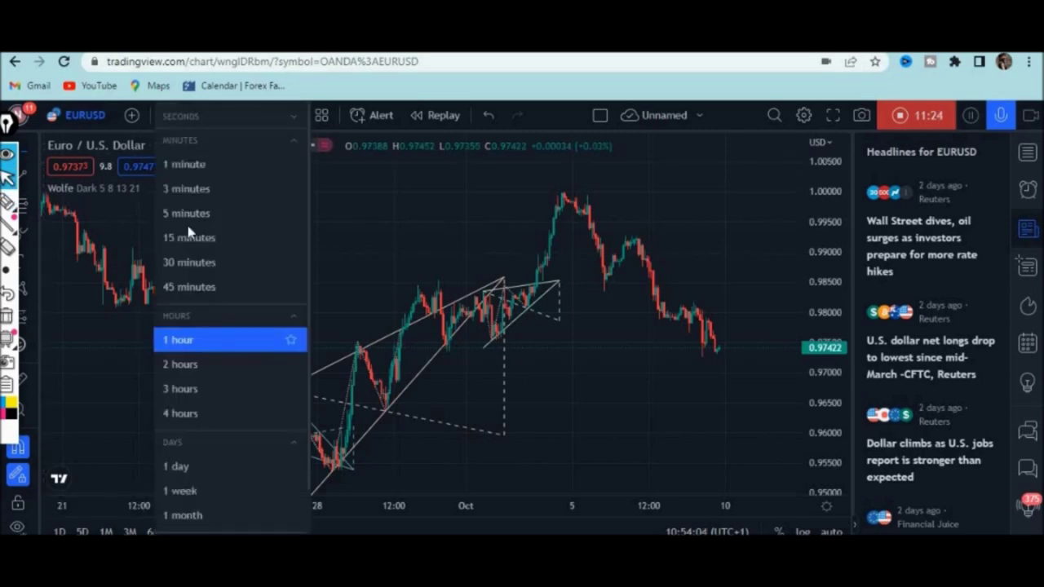
{"action": "left_click", "coordinate": [176, 466]}
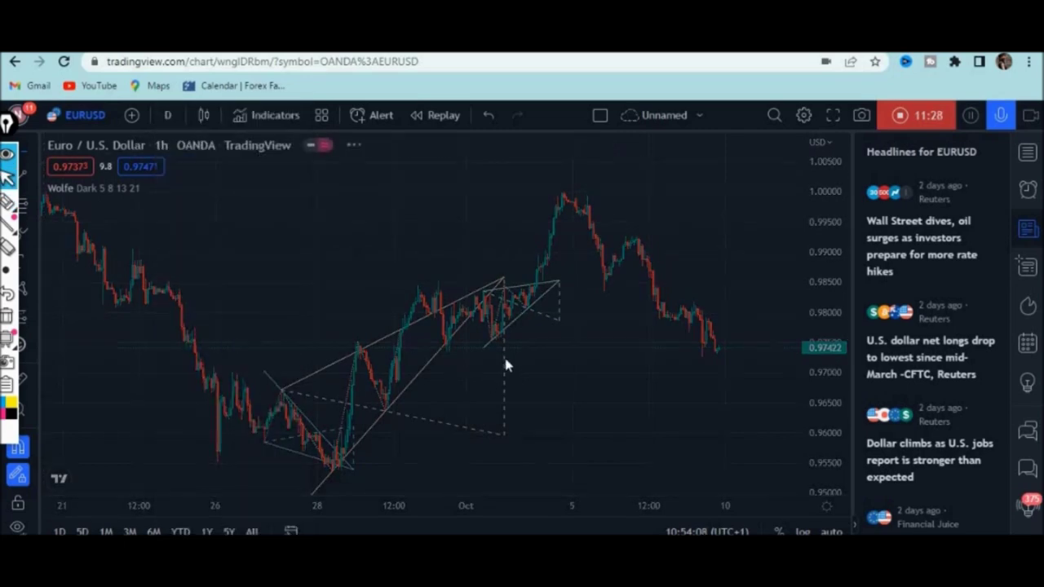
{"action": "left_click_drag", "start_coordinate": [831, 388], "coordinate": [844, 490]}
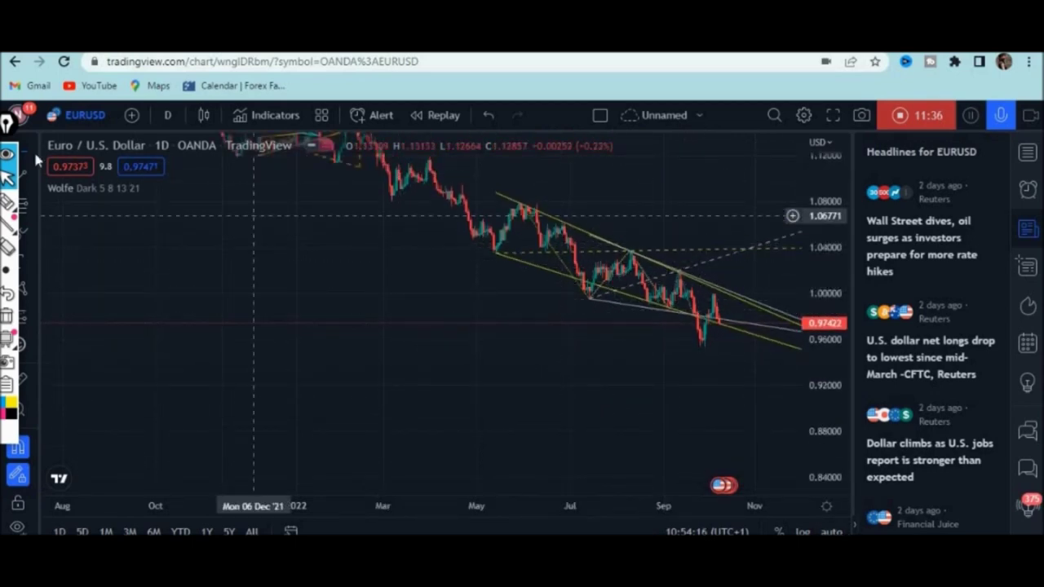
- Pen an X above the daily wedge and a hooked downward stroke below it
{"action": "left_click", "coordinate": [8, 206]}
{"action": "left_click_drag", "start_coordinate": [682, 218], "coordinate": [722, 238]}
{"action": "left_click_drag", "start_coordinate": [695, 234], "coordinate": [703, 217]}
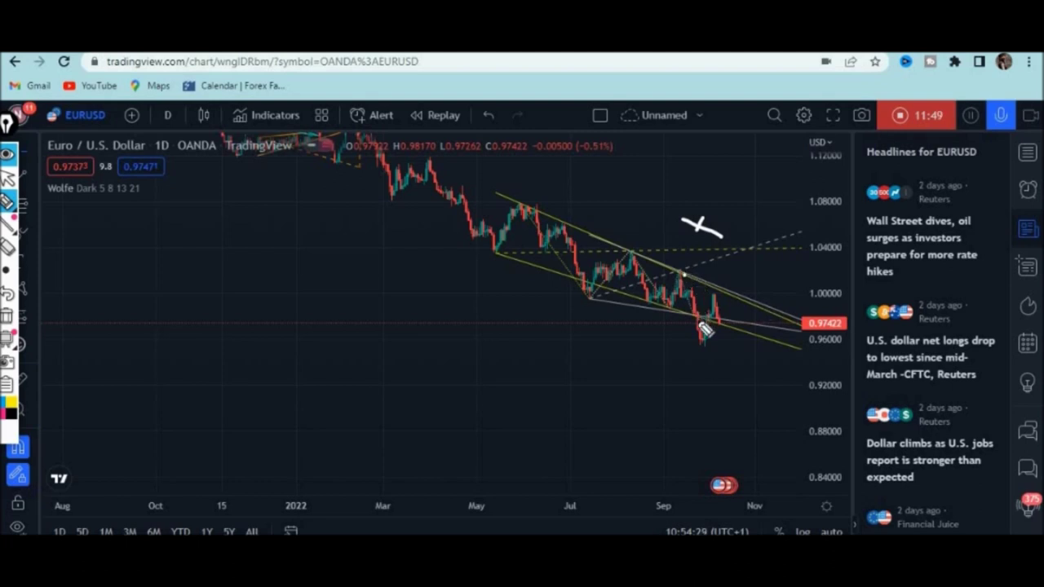
{"action": "mouse_move", "coordinate": [546, 290]}
{"action": "left_mouse_down"}
{"action": "mouse_move", "coordinate": [573, 365]}
{"action": "mouse_move", "coordinate": [568, 377]}
{"action": "left_mouse_up"}
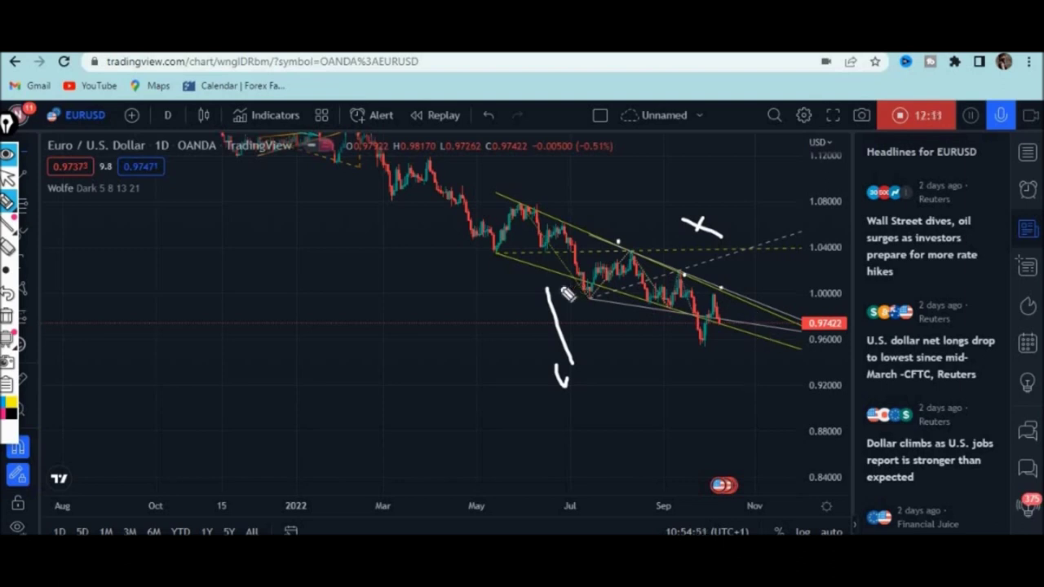